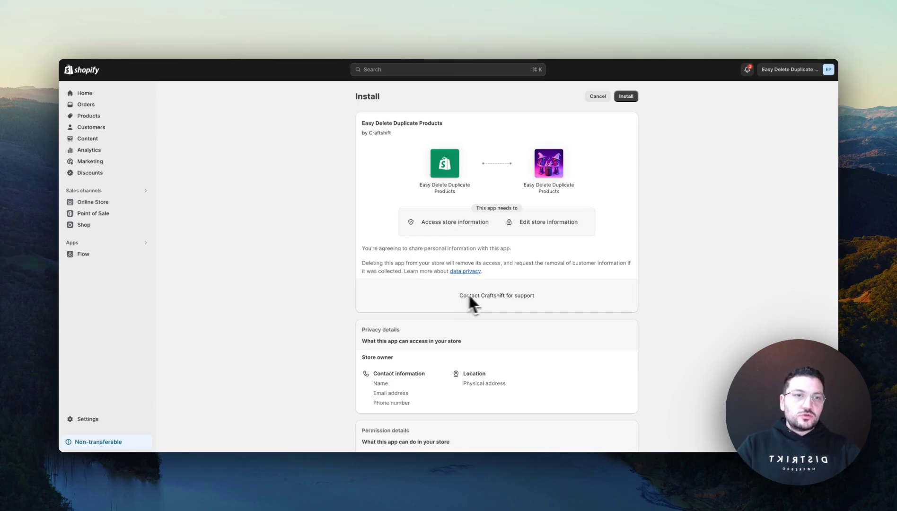
Step: Install the Easy Delete Duplicate Products app on the store
{"action": "left_click", "coordinate": [630, 99]}
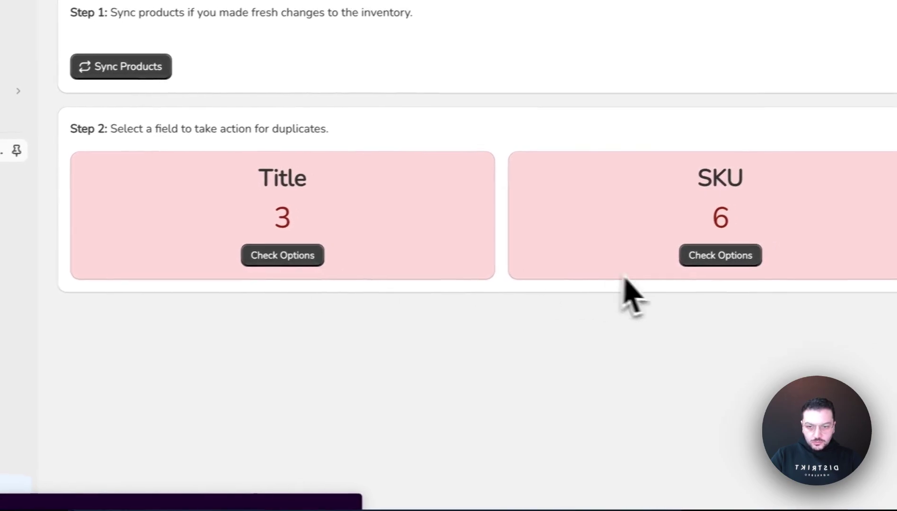
Step: Delete the second and third Golden Shoes products from the title-duplicates list
{"action": "left_click", "coordinate": [262, 257]}
{"action": "scroll", "coordinate": [260, 274], "scroll_direction": "down", "scroll_amount": 2}
{"action": "scroll", "coordinate": [265, 274], "scroll_direction": "down", "scroll_amount": 2}
{"action": "scroll", "coordinate": [267, 279], "scroll_direction": "down", "scroll_amount": 2}
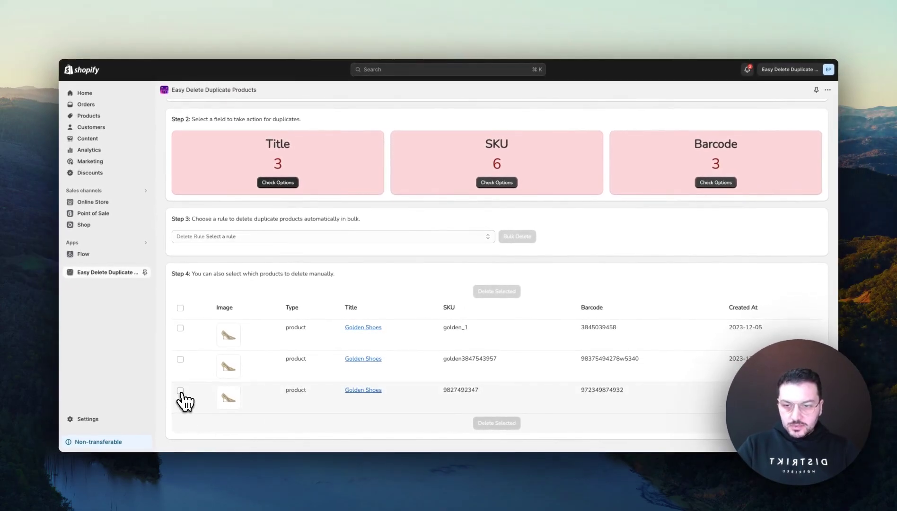
{"action": "left_click", "coordinate": [180, 391]}
{"action": "left_click", "coordinate": [180, 359]}
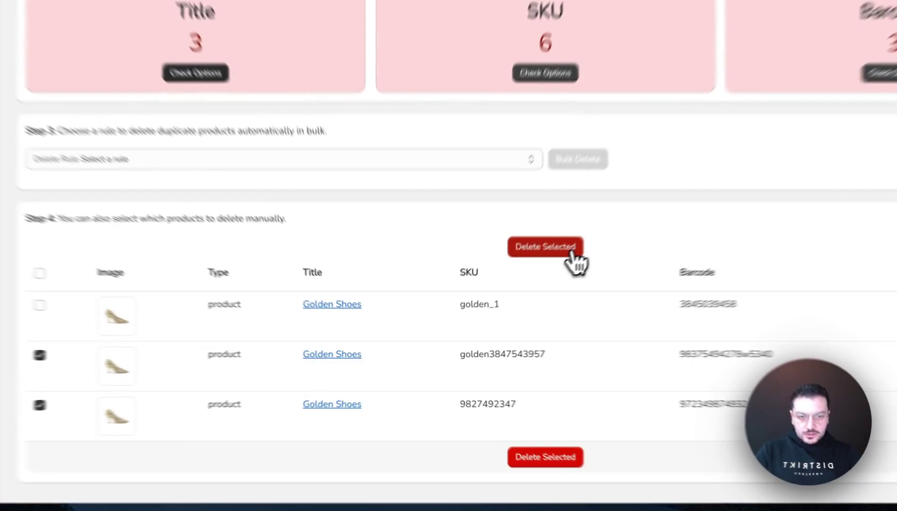
{"action": "left_click", "coordinate": [515, 295]}
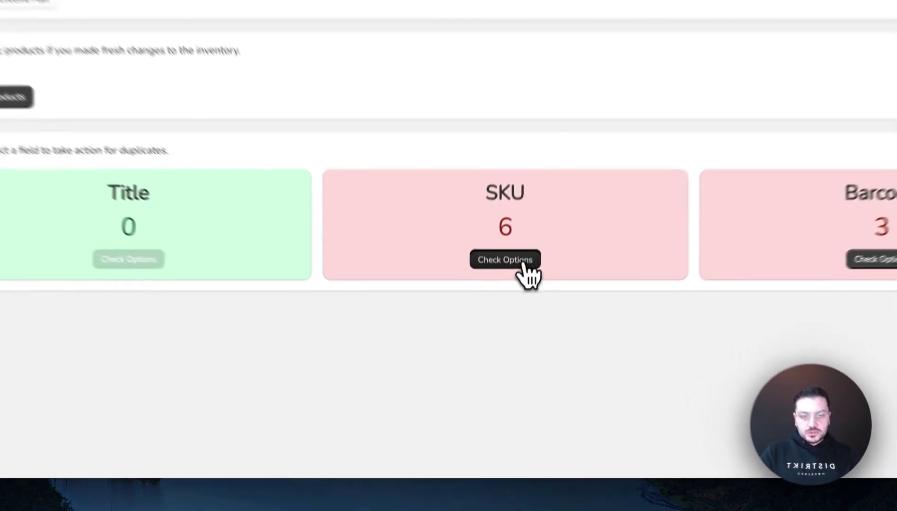
Step: List the SKU duplicates (three Black Shoes on sku_1, three Boots variants) and preview the delete rules
{"action": "left_click", "coordinate": [507, 326]}
{"action": "scroll", "coordinate": [386, 296], "scroll_direction": "down", "scroll_amount": 10}
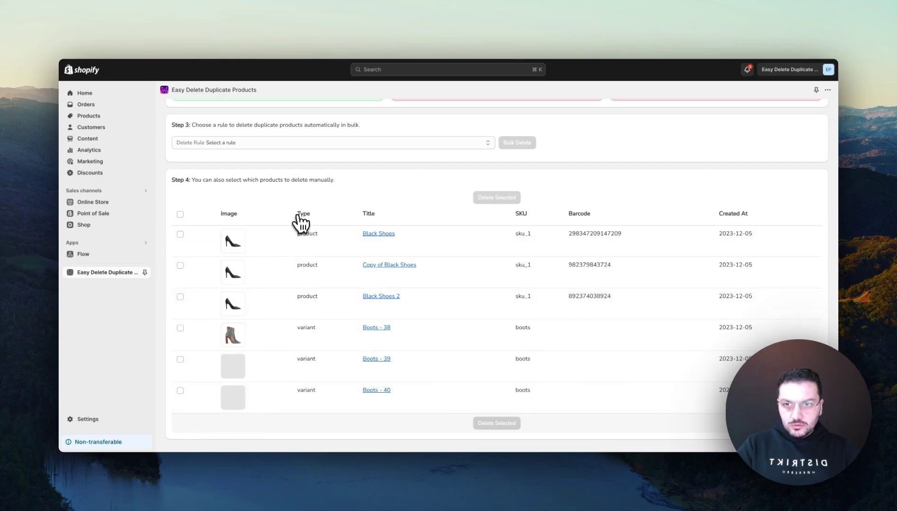
{"action": "left_click", "coordinate": [340, 144]}
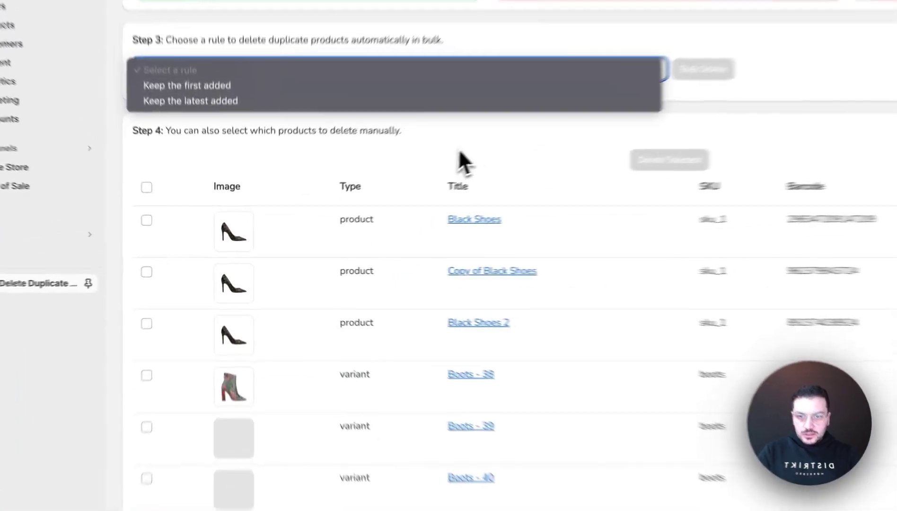
{"action": "left_click", "coordinate": [362, 197]}
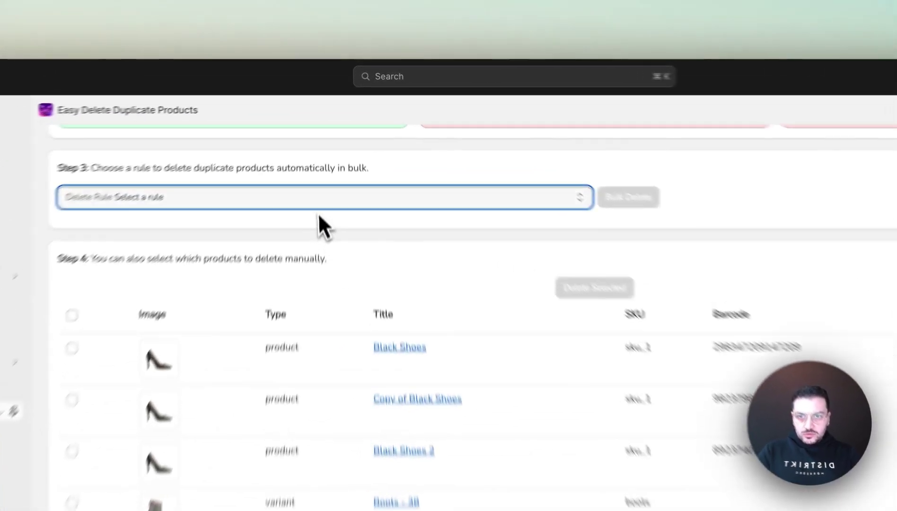
Step: Bulk delete the four SKU duplicates with the 'Keep the first added' rule, then review the job log
{"action": "left_click", "coordinate": [327, 144]}
{"action": "left_click", "coordinate": [309, 242]}
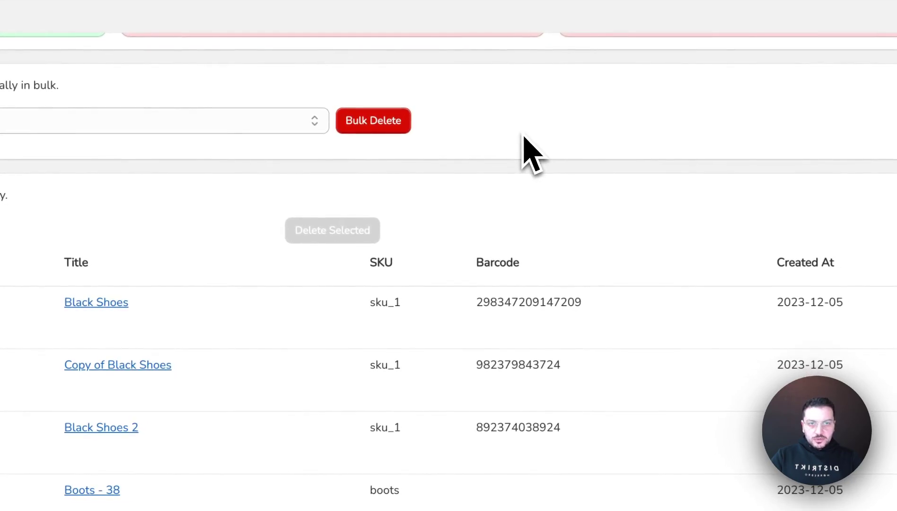
{"action": "left_click", "coordinate": [377, 124]}
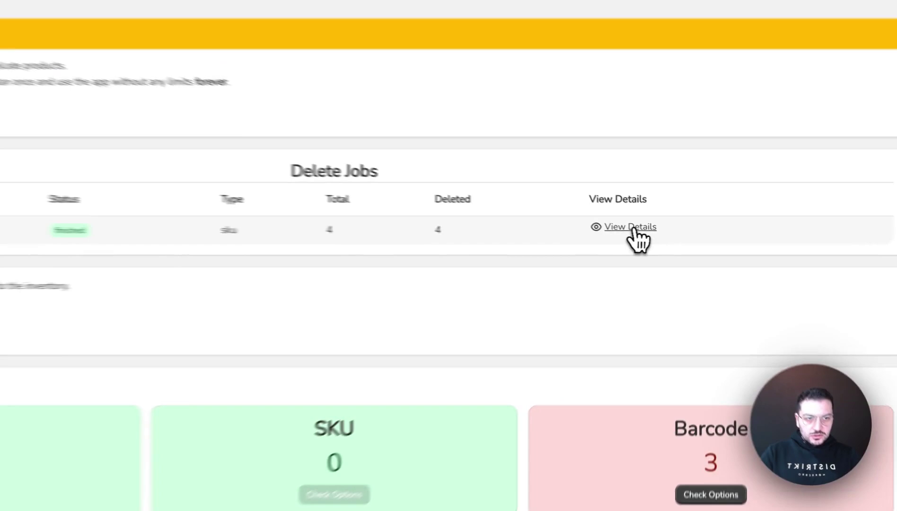
{"action": "left_click", "coordinate": [669, 238]}
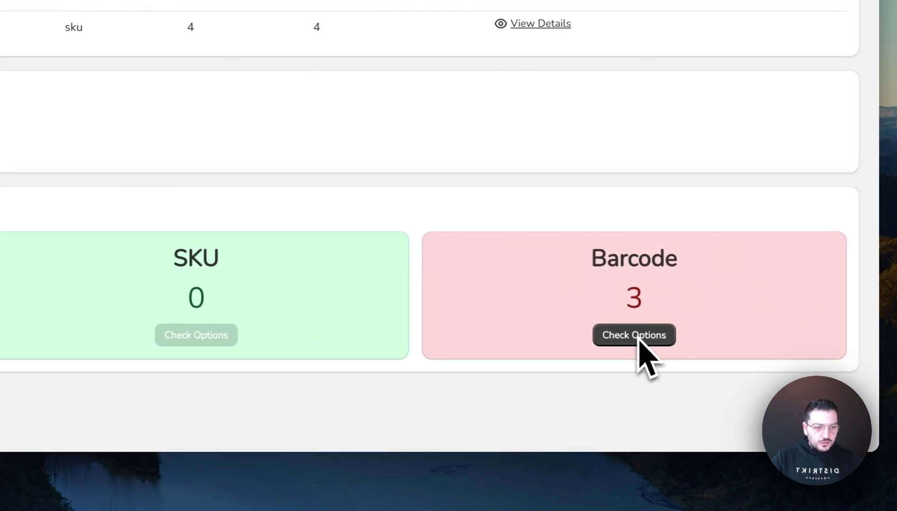
Step: Delete Red Shoes 1 and Red Shoes 3 from the products sharing barcode 'redshoes'
{"action": "left_click", "coordinate": [645, 339]}
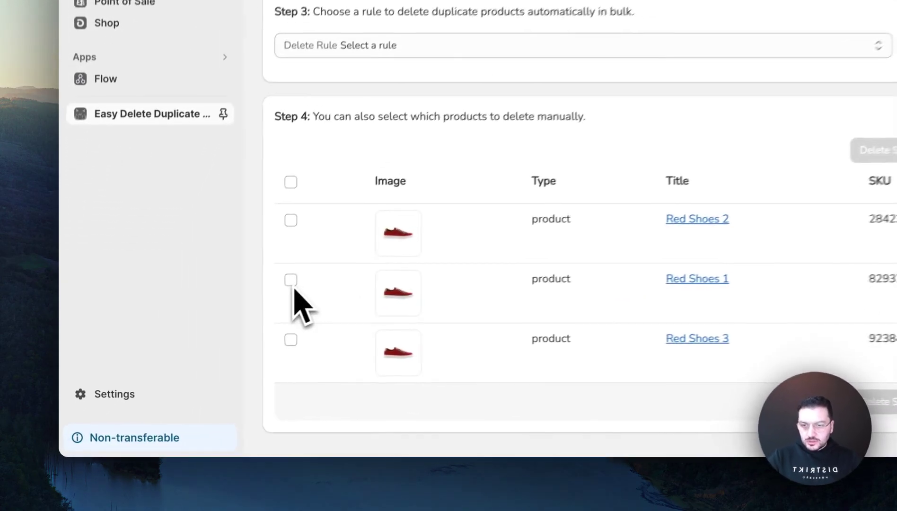
{"action": "left_click", "coordinate": [179, 359]}
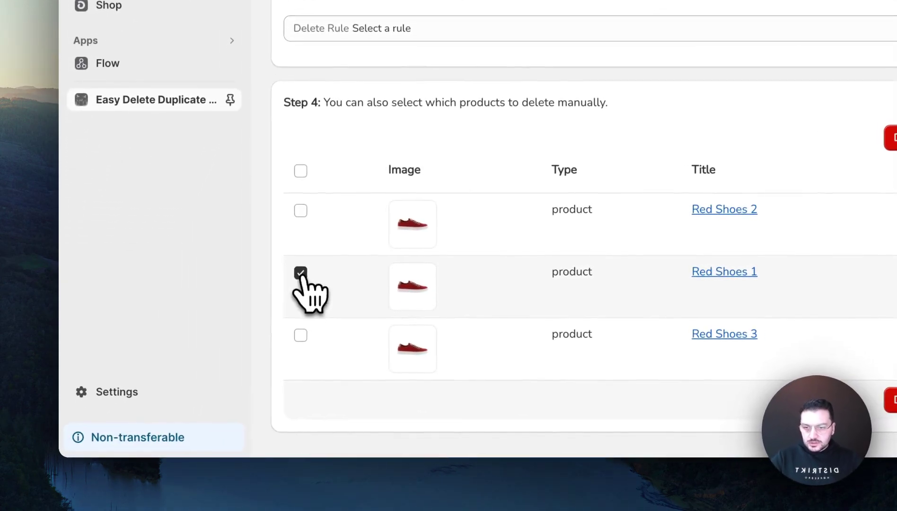
{"action": "left_click", "coordinate": [301, 334]}
{"action": "left_click", "coordinate": [506, 280]}
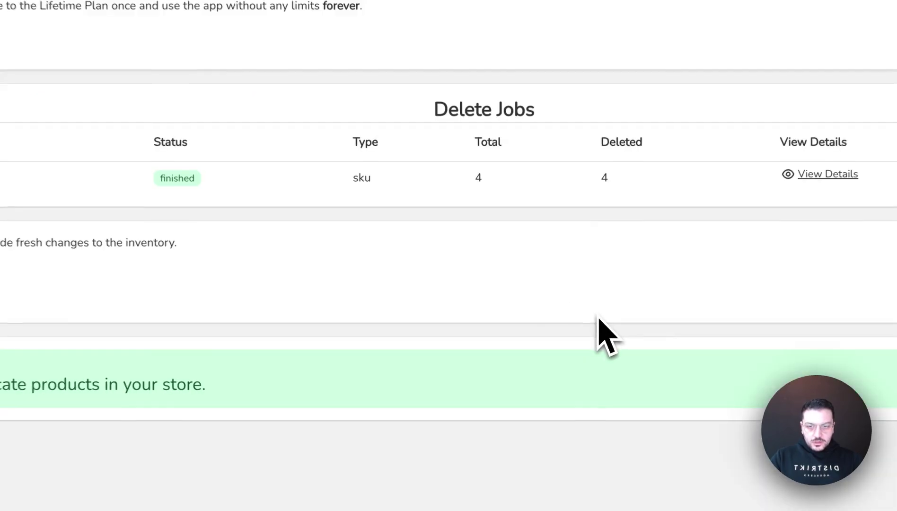